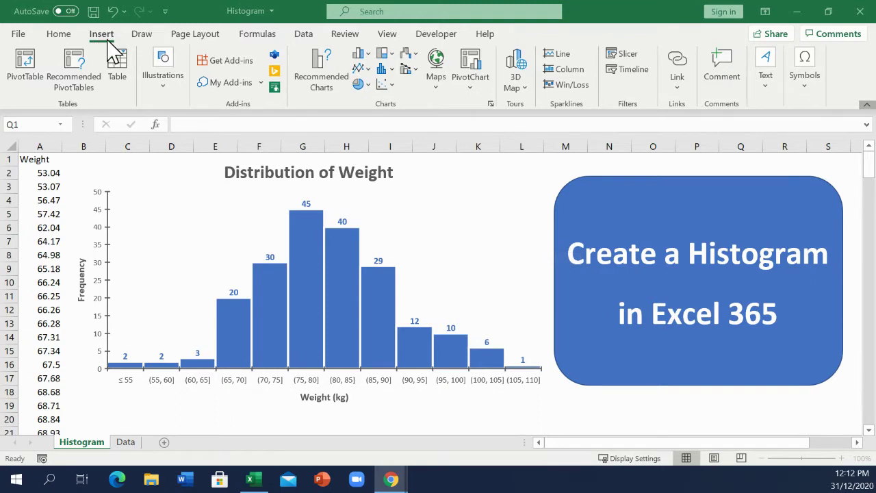
click(390, 71)
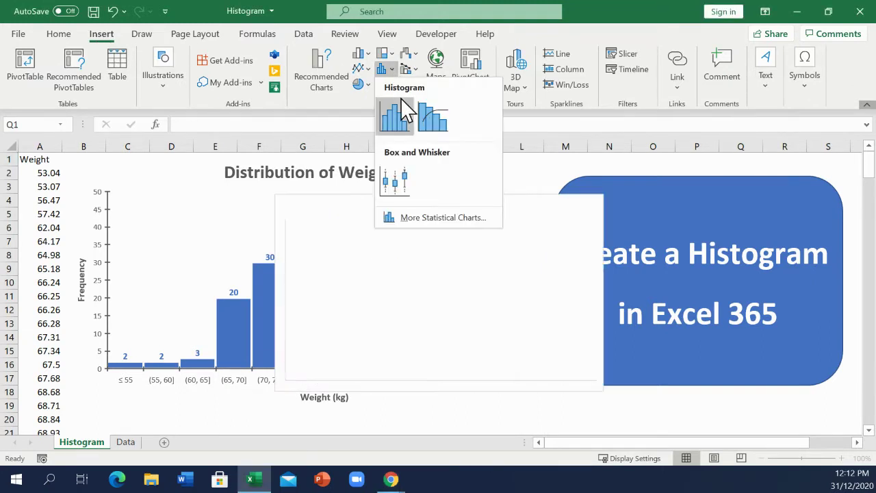
click(644, 160)
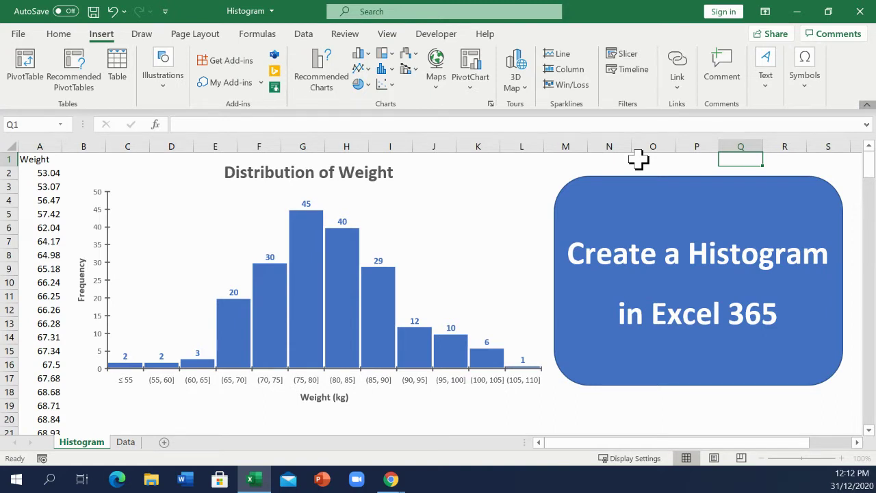
click(320, 276)
click(319, 276)
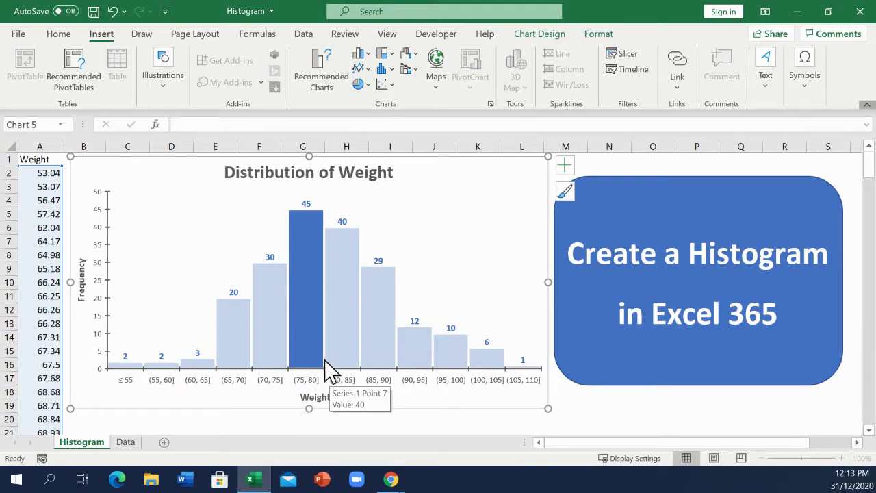
Insert a histogram of the Weight column on the Data sheet and move it closer to the data, near row 1
click(125, 442)
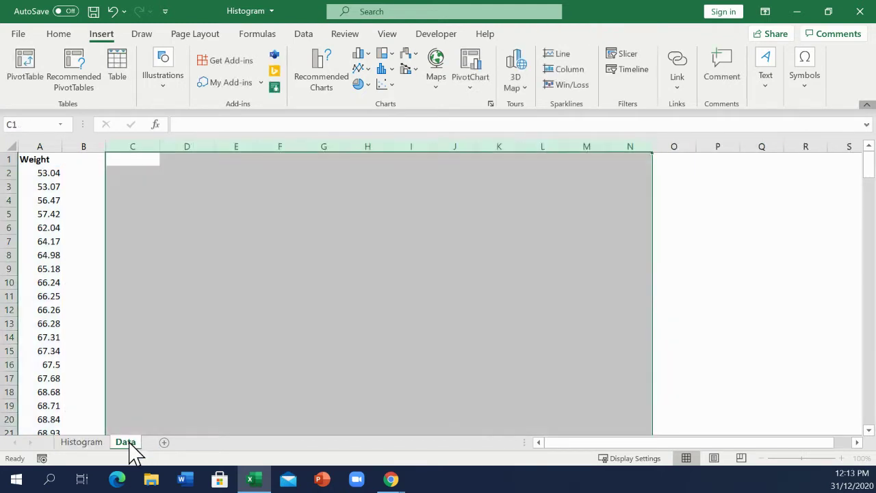
click(39, 141)
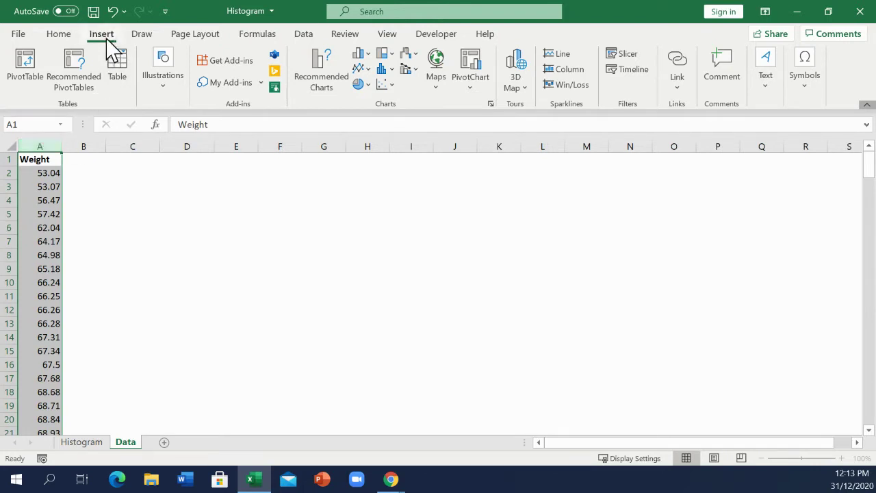
click(381, 69)
click(395, 116)
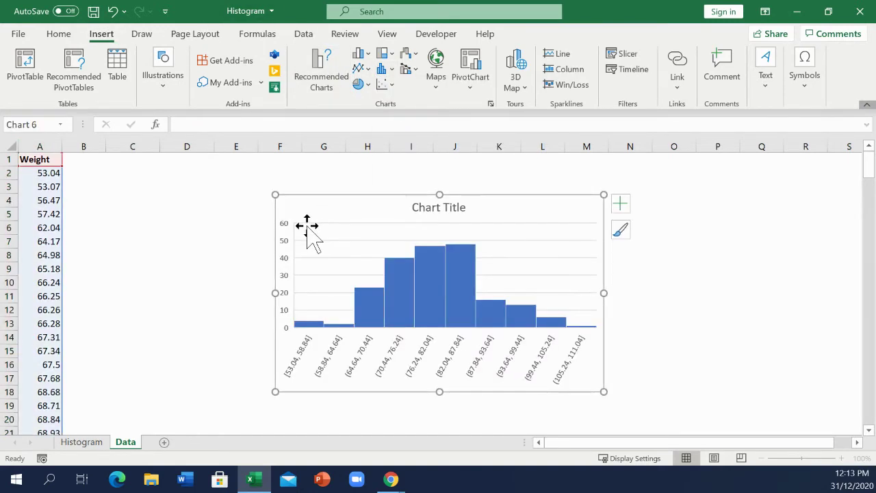
drag(309, 227, 172, 180)
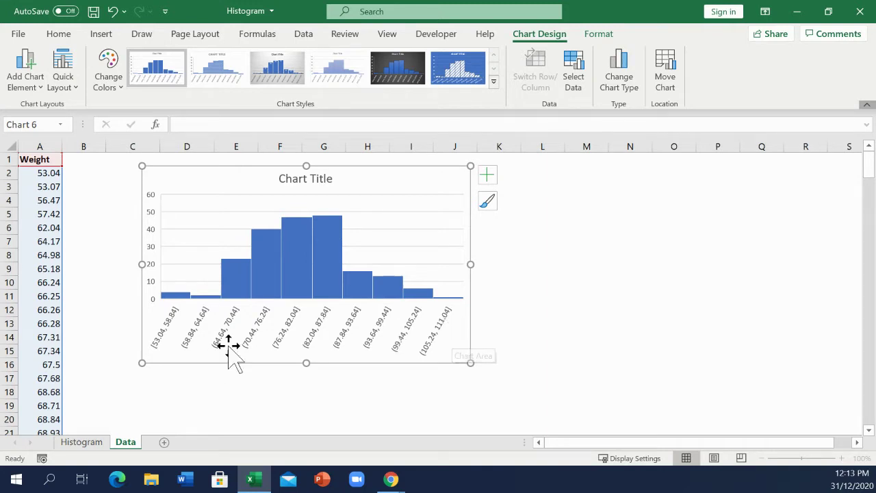
Format the histogram's horizontal axis with a bin width of 5
click(264, 338)
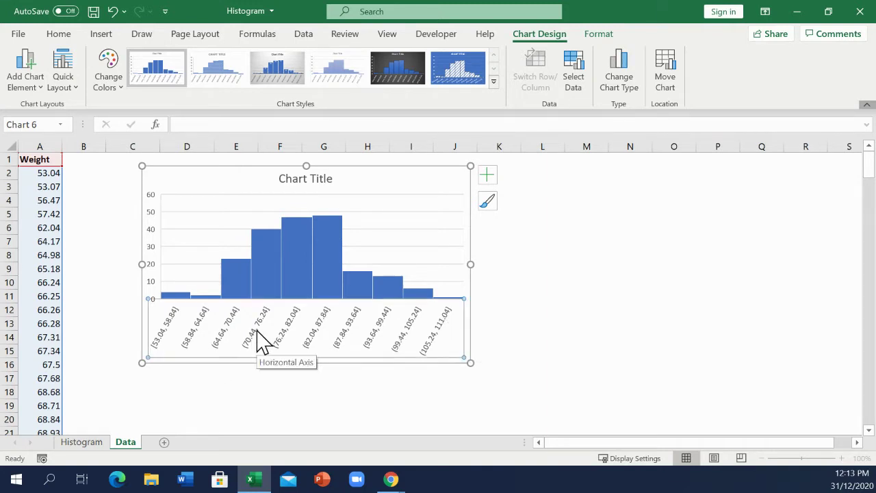
right_click(257, 330)
click(293, 325)
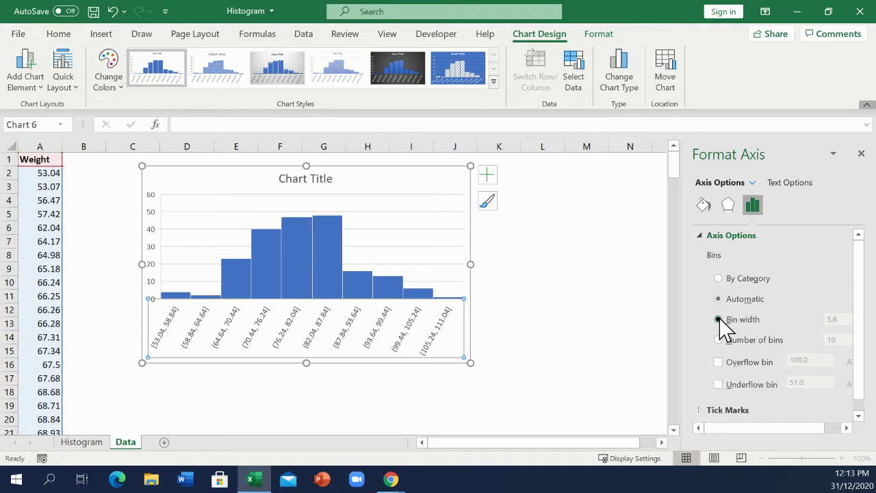
click(725, 322)
click(843, 319)
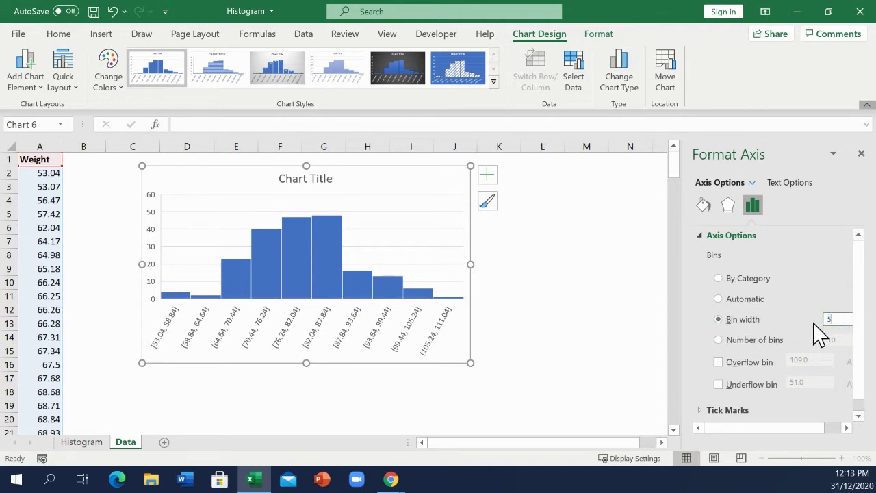
text(5)
key(Return)
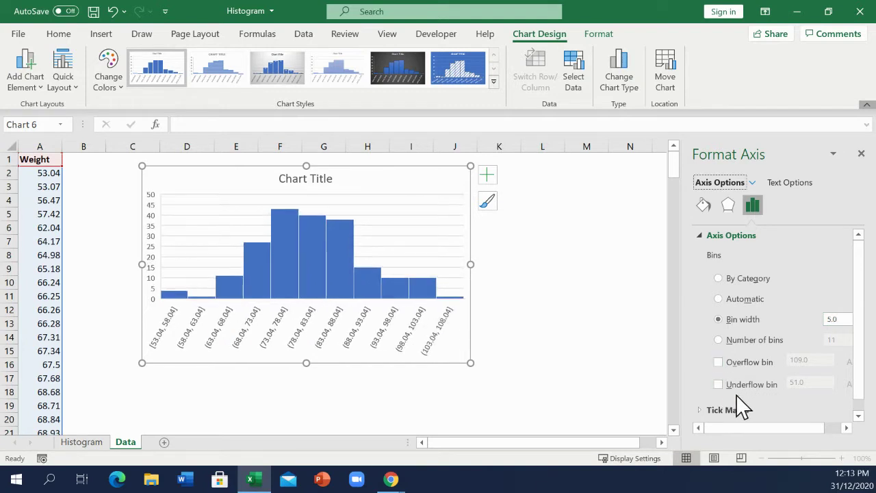
Enable the underflow bin on the horizontal axis and set it to 55
click(719, 384)
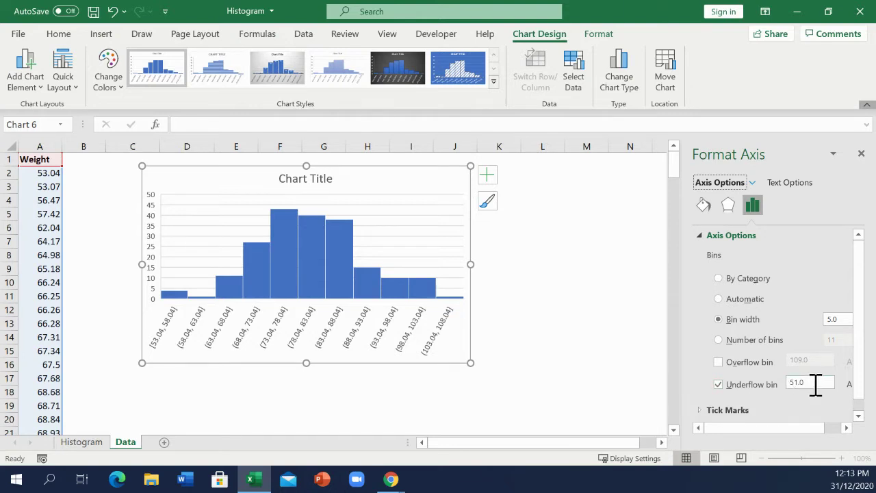
drag(815, 384, 778, 385)
text(55)
key(Return)
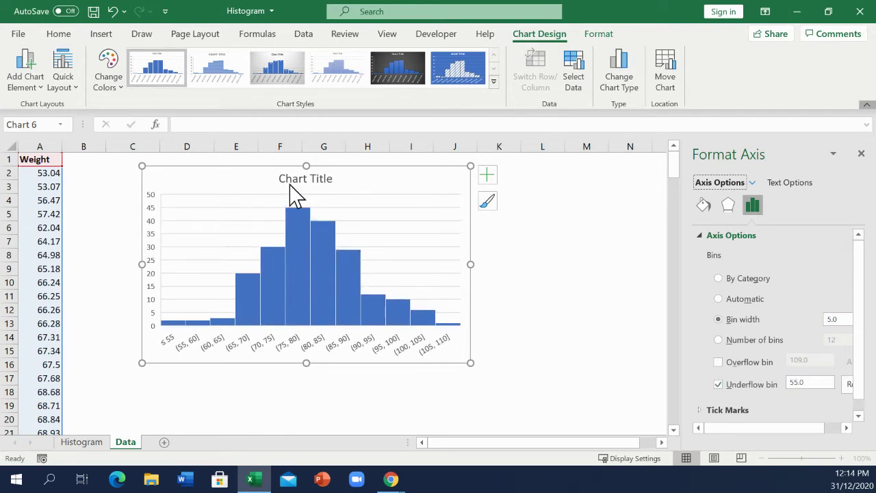
Replace the chart title with "Distribution of Weight"
click(288, 184)
drag(289, 180, 337, 176)
text(Dist)
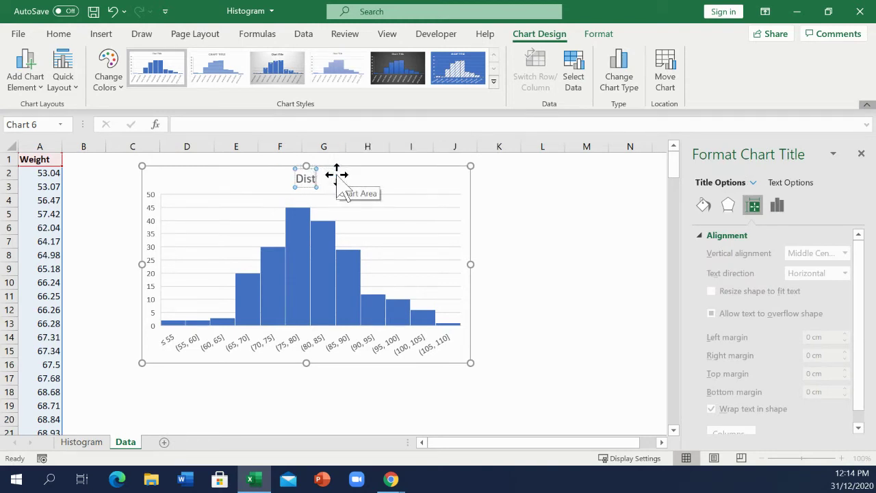
text(ribution)
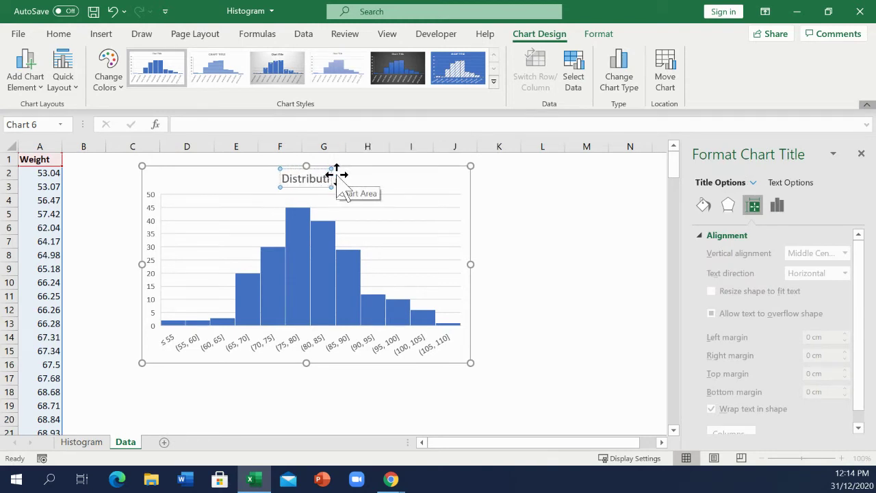
text( of W)
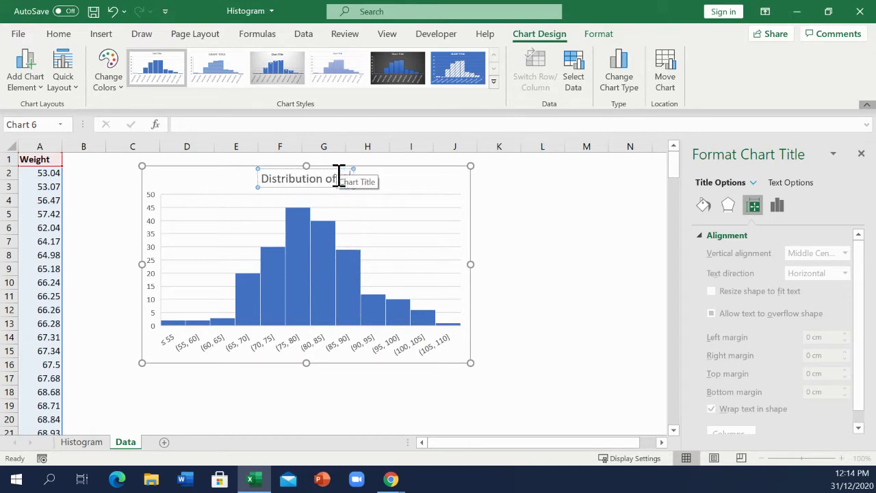
text(eight)
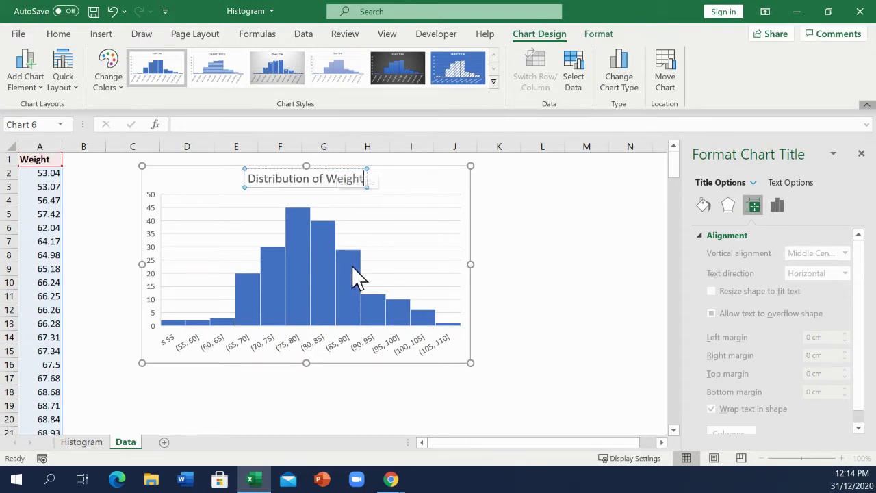
Add data labels to the histogram bars and move the chart over columns G to N
click(345, 278)
right_click(345, 277)
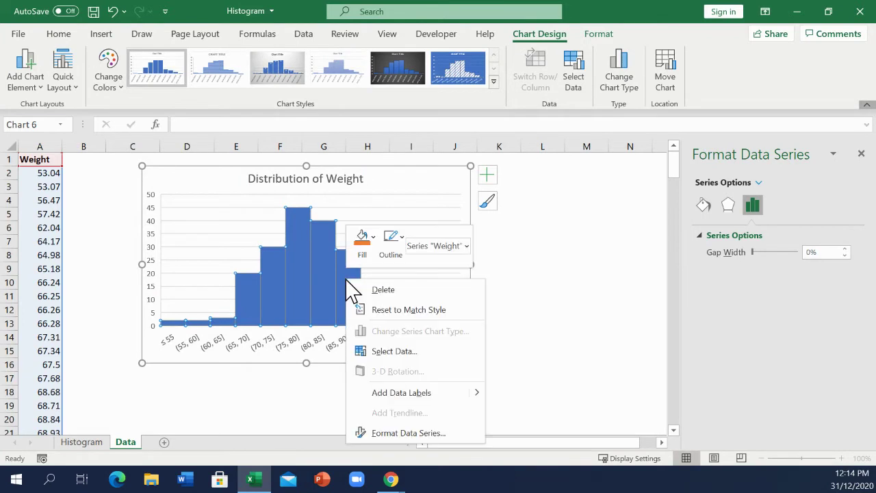
click(409, 392)
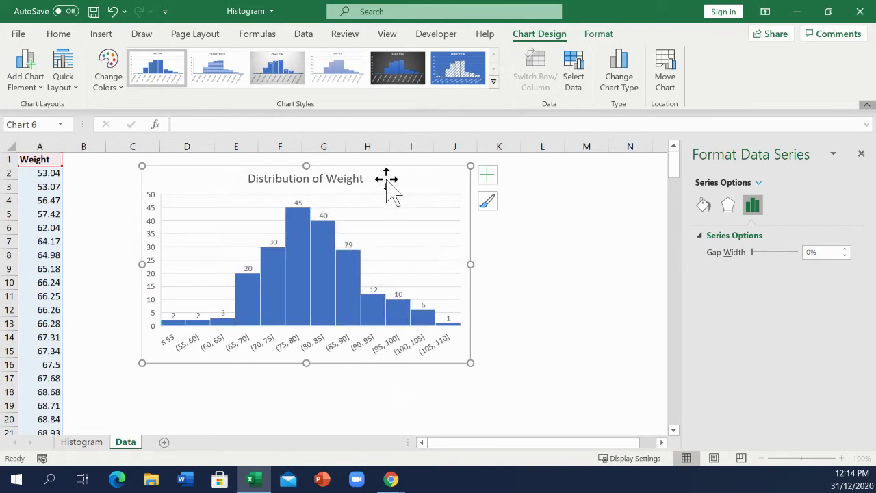
drag(387, 180, 558, 176)
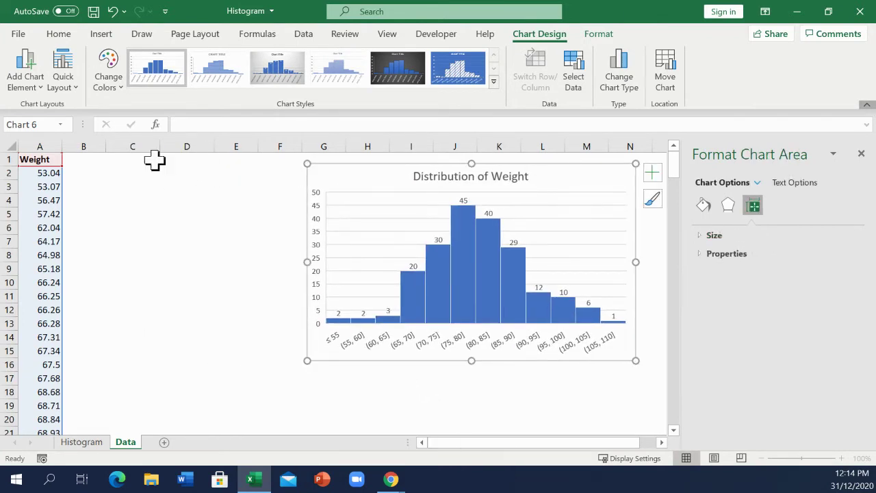
Enter the header Bin in cell C1 and the first bin limit 55 in C2
click(132, 159)
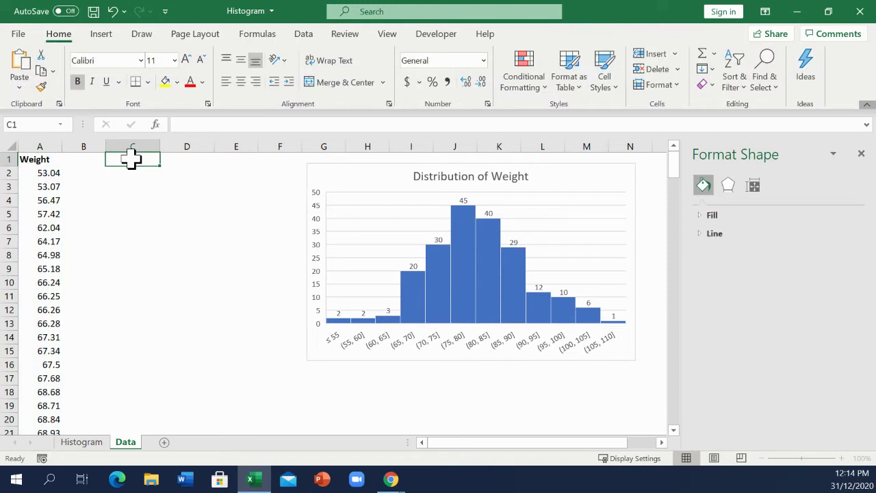
text(Bin)
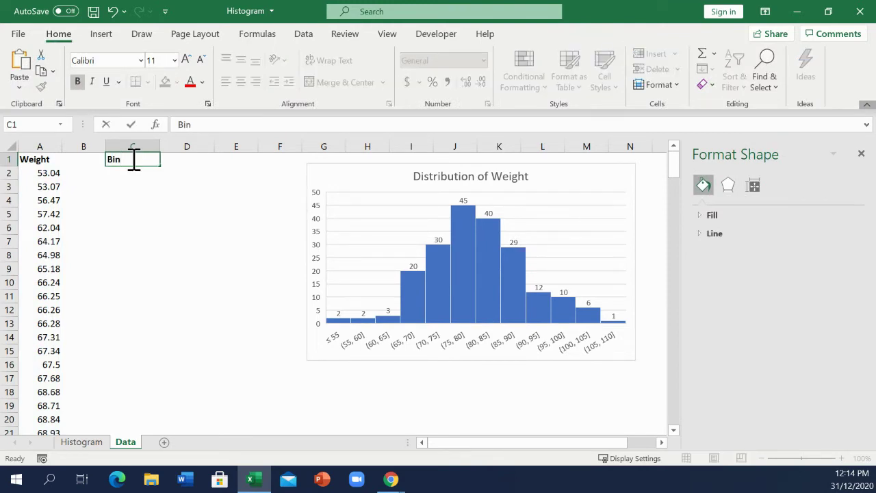
key(Return)
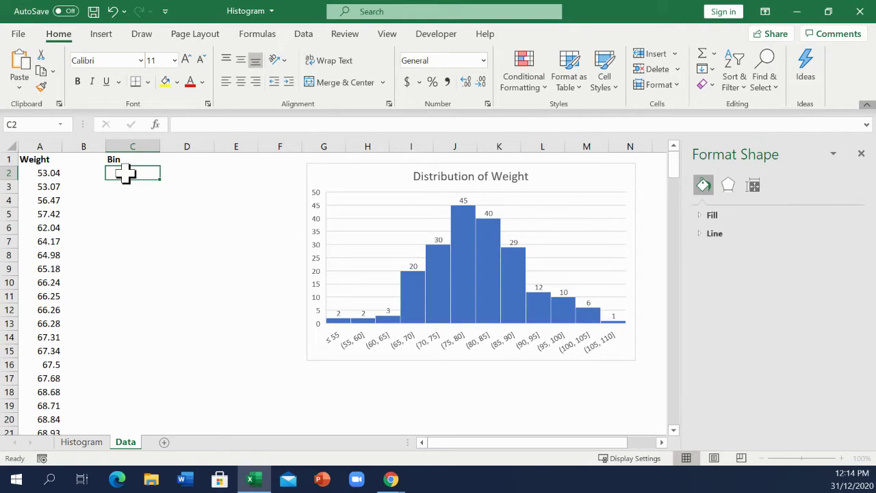
text(55)
key(Return)
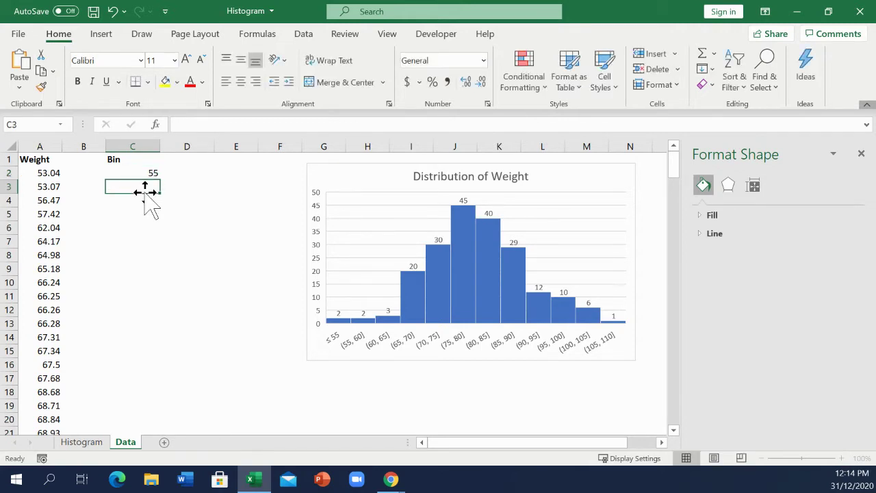
Enter the formula =C2+5 in C3 and fill it down to C13
text(=)
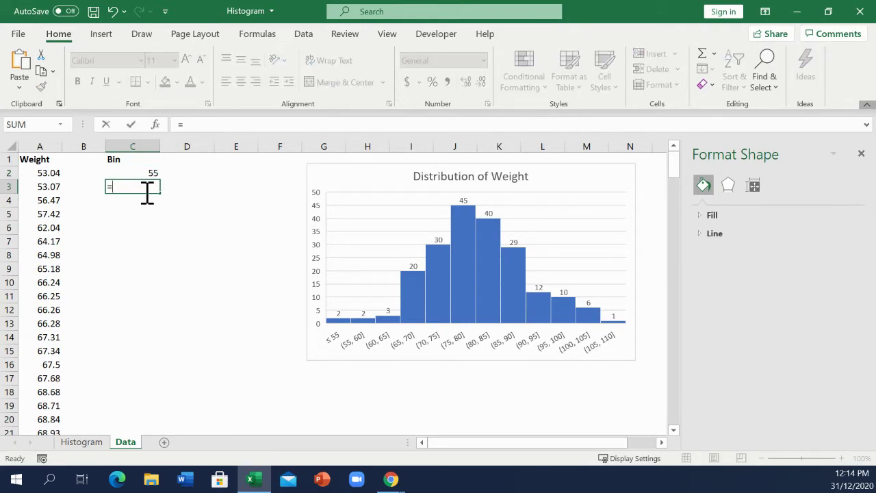
click(147, 173)
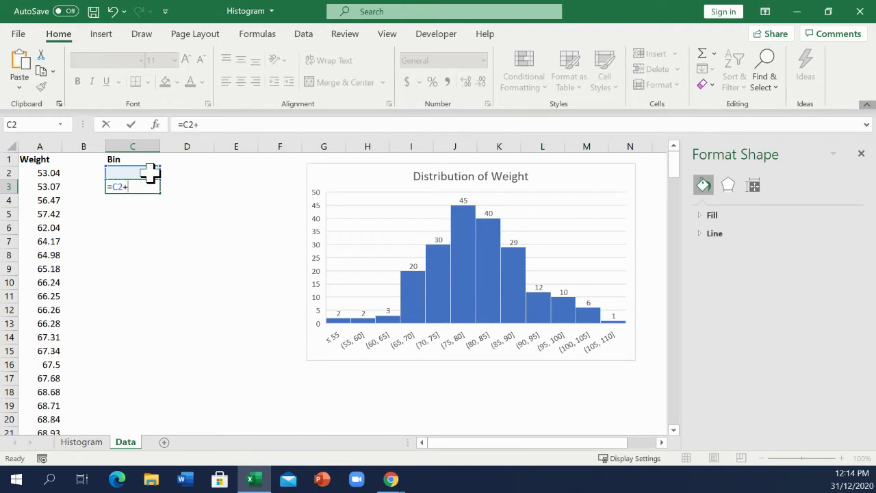
text(+5)
key(Return)
click(152, 185)
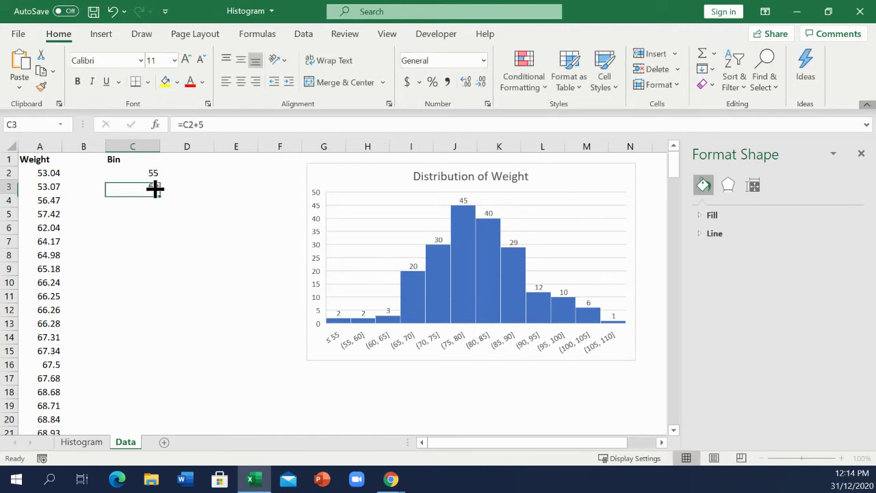
drag(160, 194, 157, 330)
Enter the header Frequency in D1 and open the FREQUENCY function's arguments for the range D2:D13
click(176, 162)
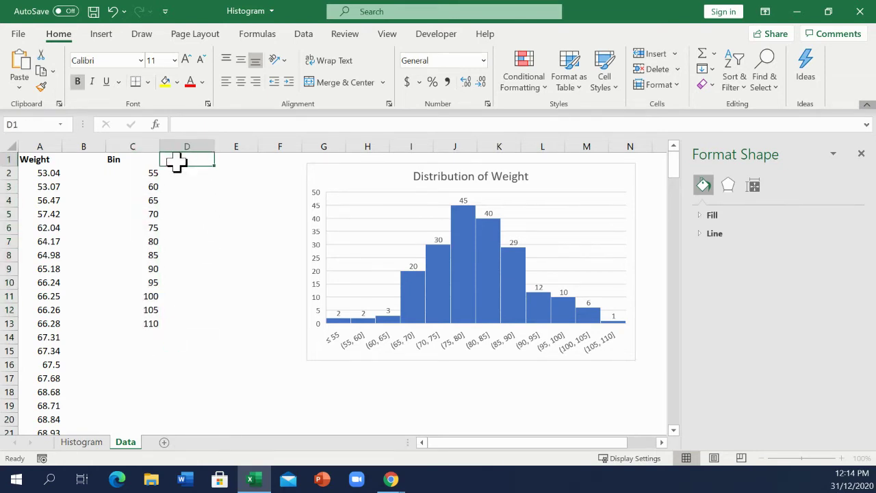
text(Frequency)
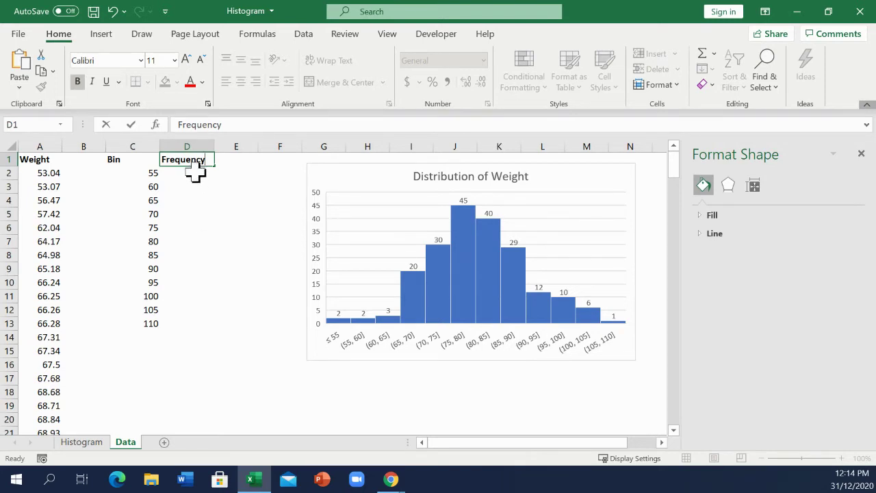
drag(193, 175, 197, 319)
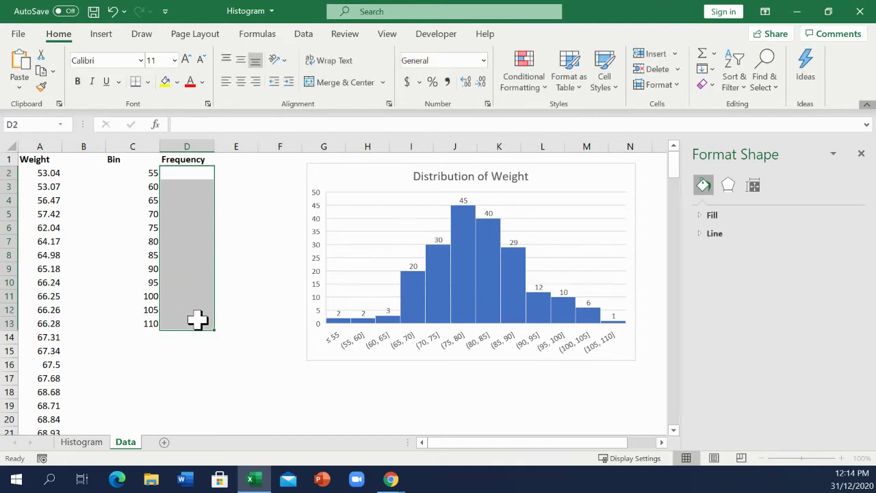
text(=)
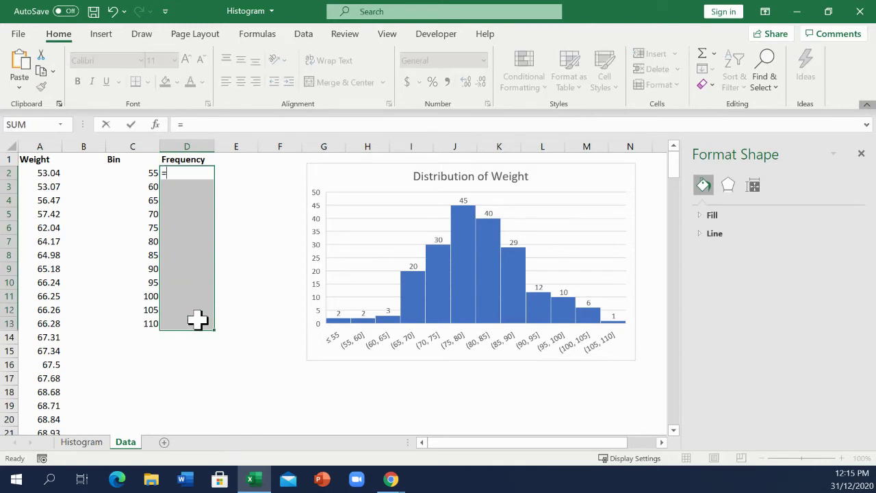
text(fre)
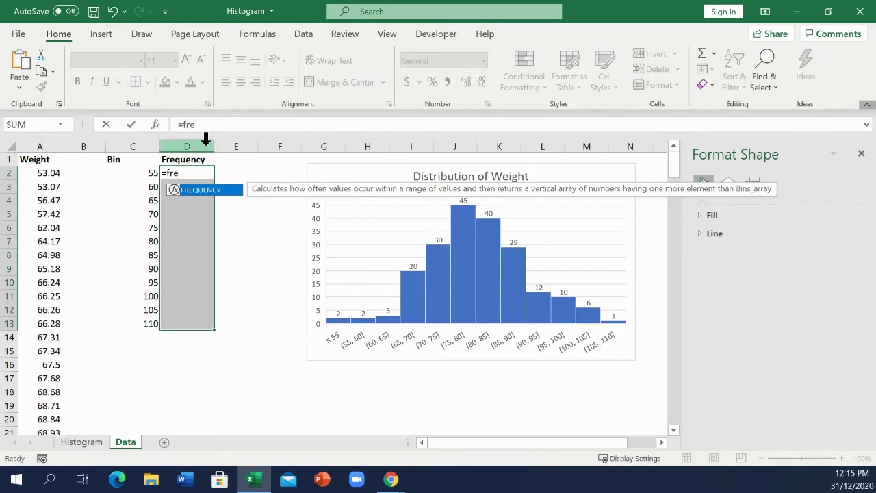
double_click(203, 189)
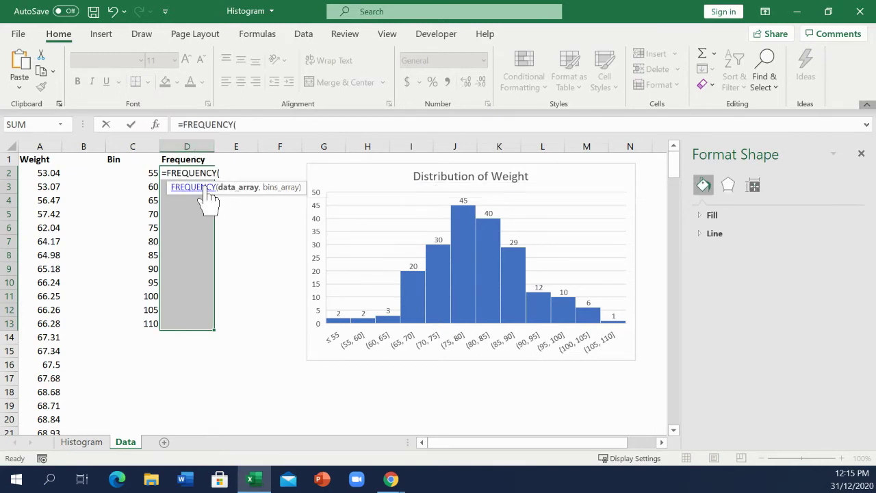
key(ctrl+a)
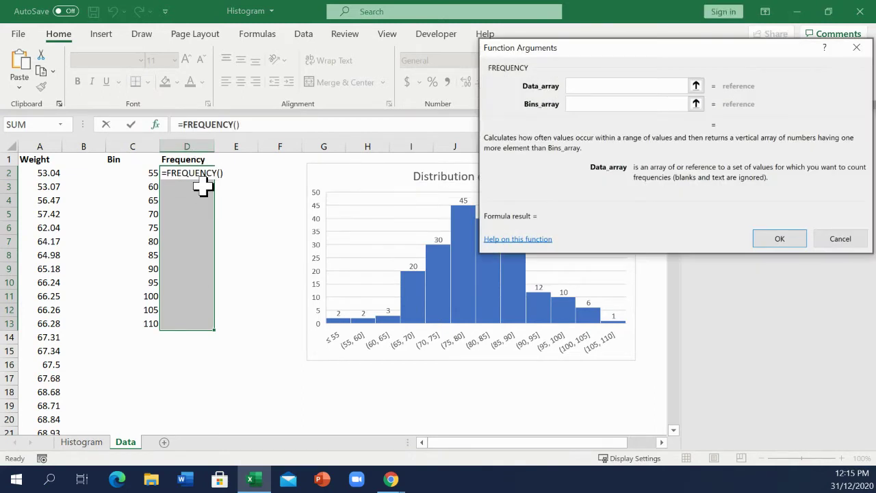
Set the data array to A:A and the bins array to C2:C13, and enter FREQUENCY as an array formula in D2:D13
click(695, 103)
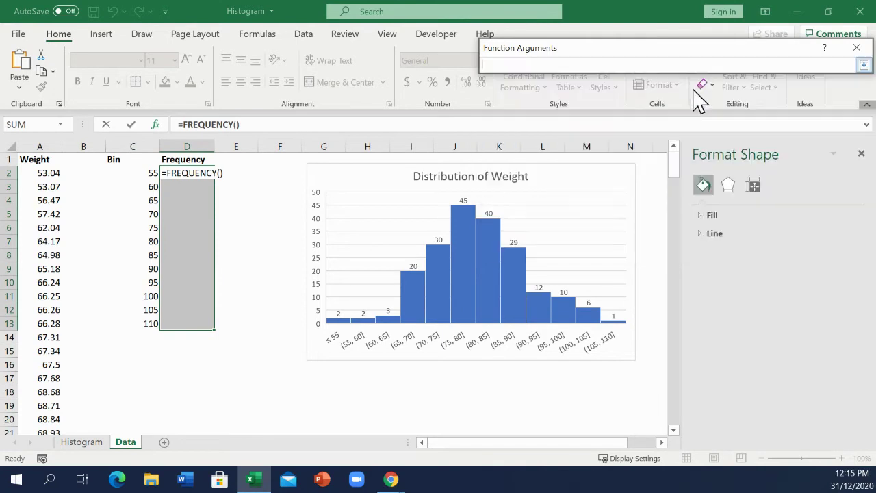
click(41, 140)
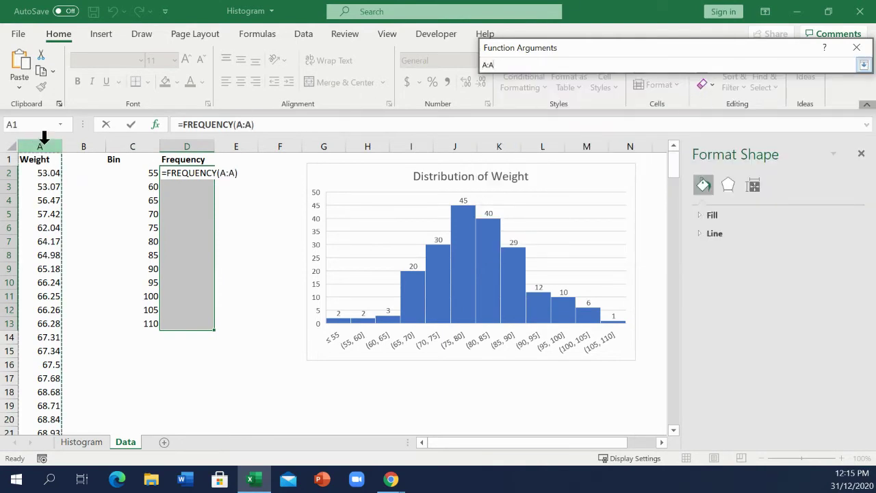
click(864, 64)
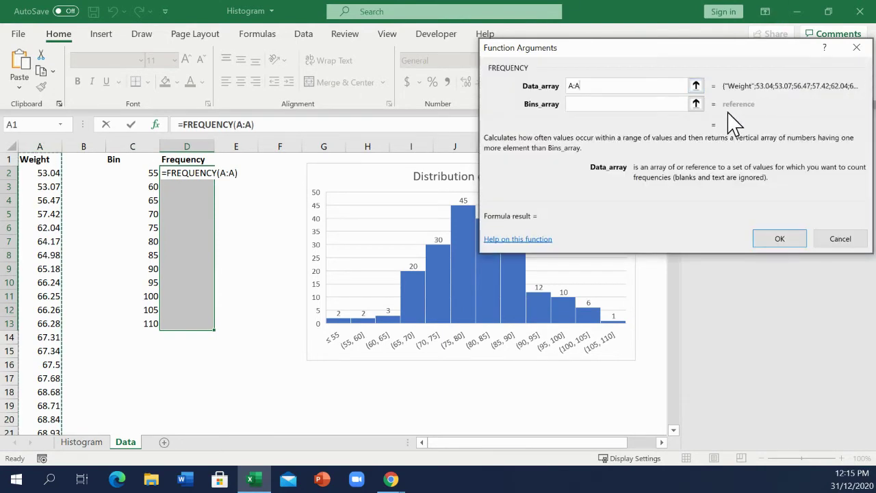
click(696, 103)
drag(141, 173, 138, 322)
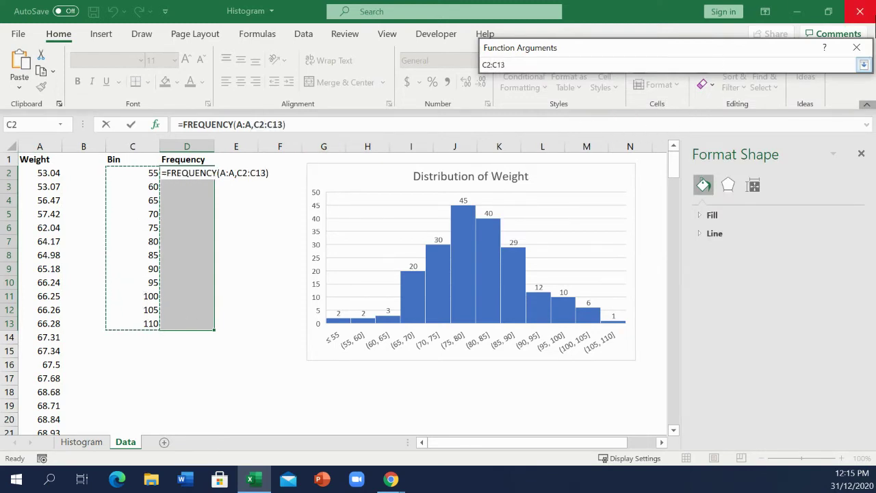
click(863, 64)
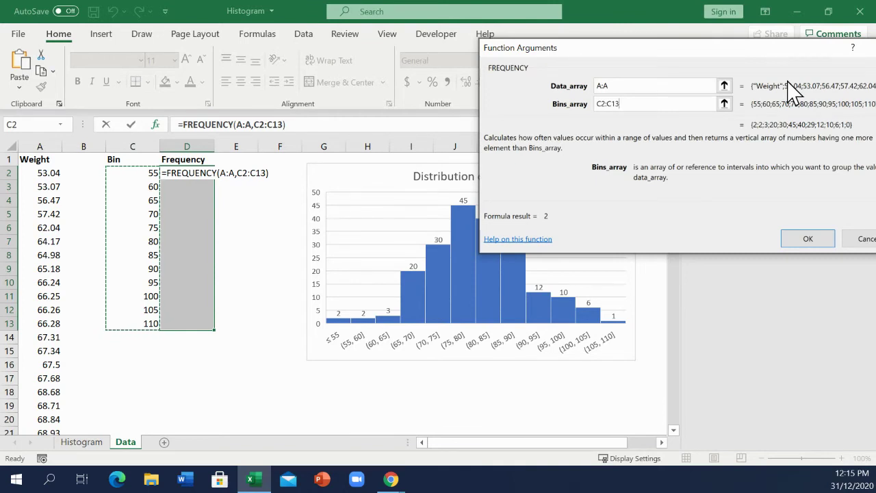
key(ctrl+shift+Return)
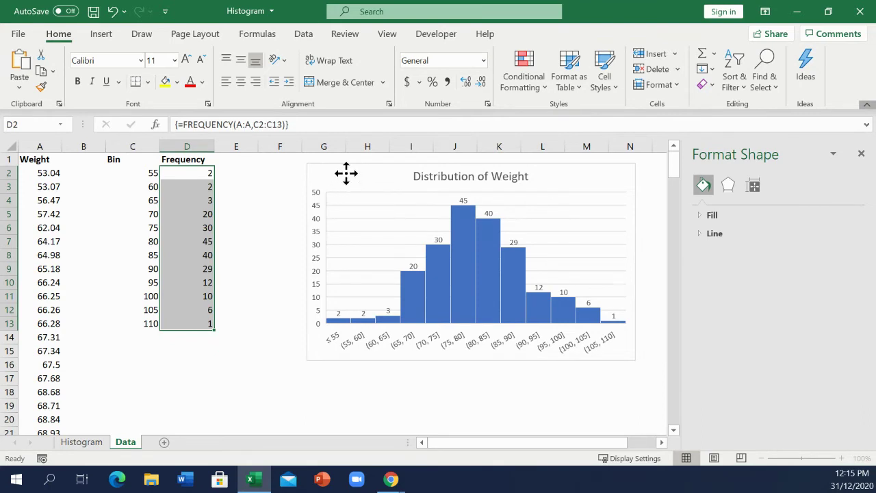
Move the Distribution of Weight chart over columns F to M
drag(346, 177, 305, 175)
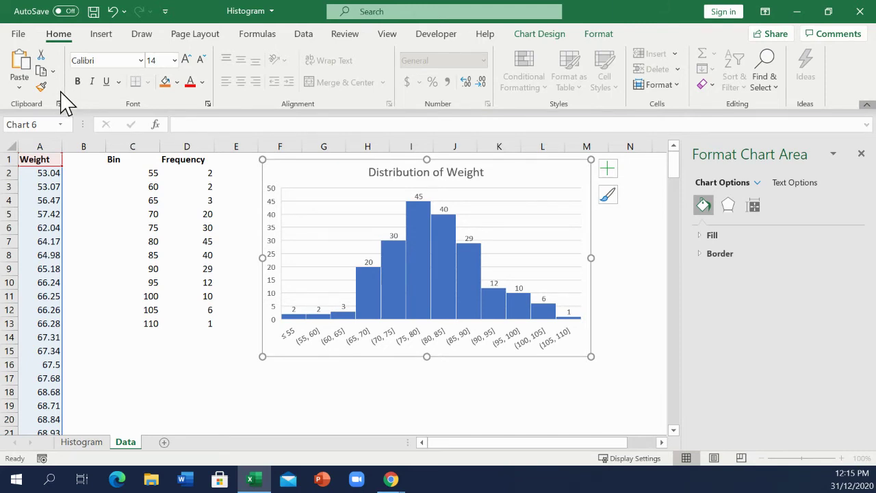
Make sure Analysis ToolPak, Analysis ToolPak - VBA, Euro Currency Tools and Solver Add-in are enabled in the Excel add-ins
click(19, 36)
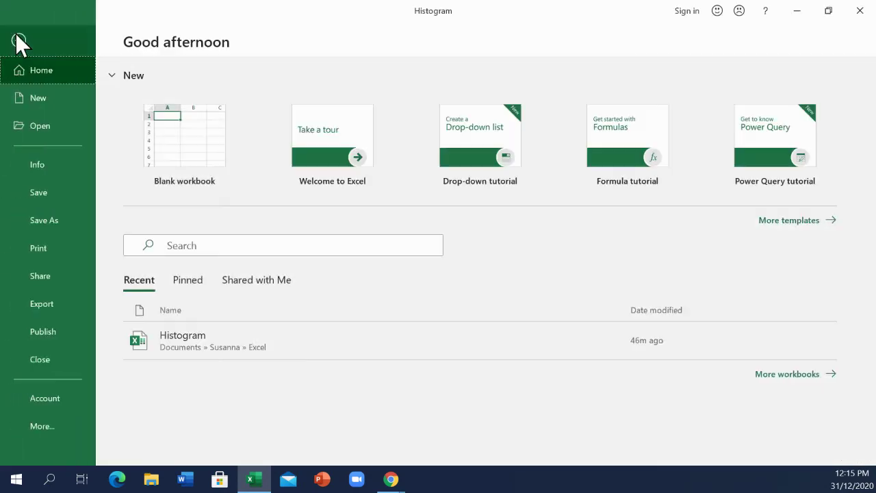
click(56, 429)
click(142, 428)
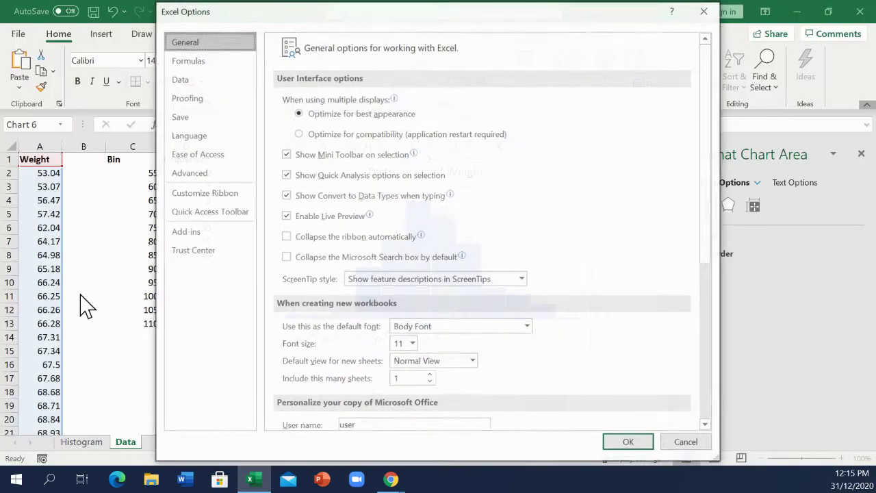
click(215, 233)
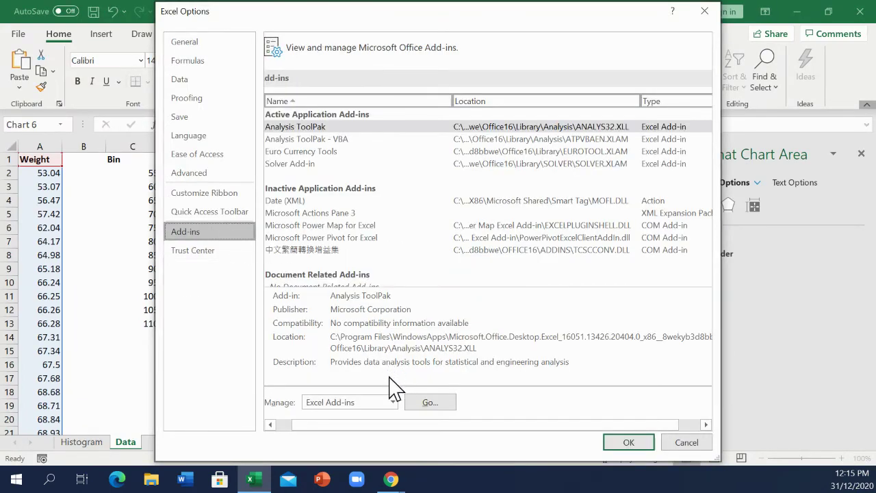
click(419, 405)
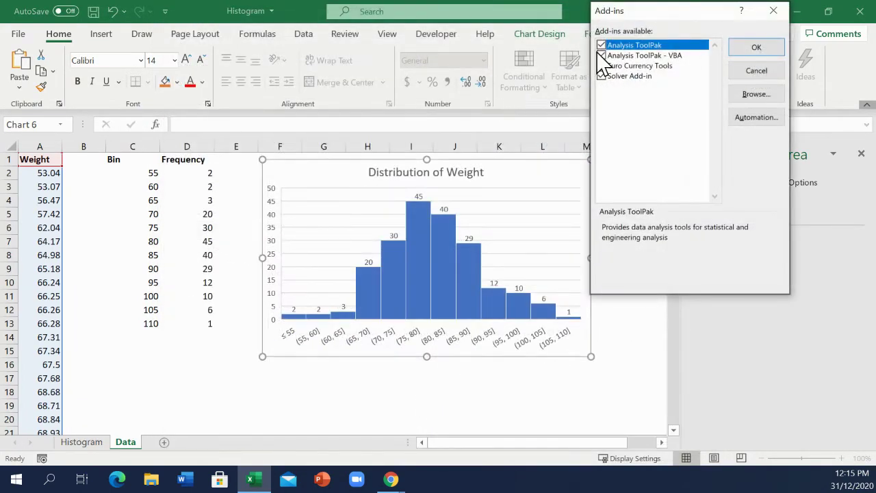
click(601, 55)
click(601, 66)
click(601, 76)
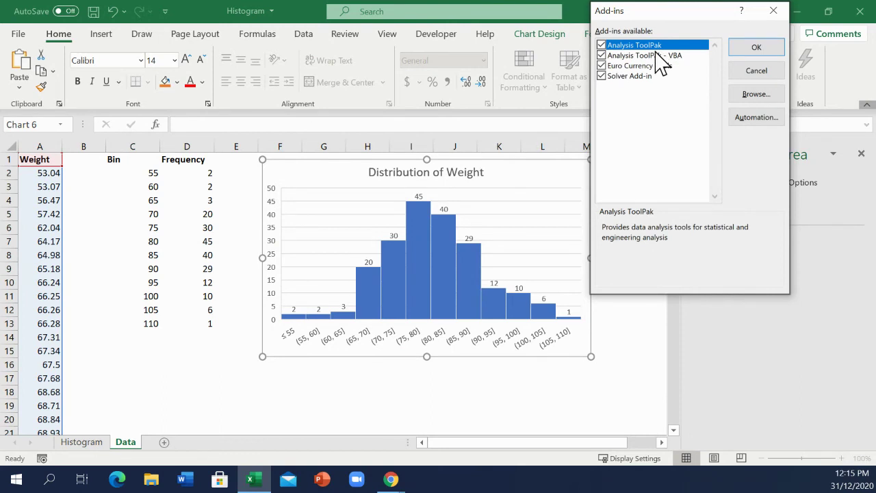
click(750, 49)
Start the Histogram data analysis tool with column A as the input range and C1:C13 as the bin range
click(176, 367)
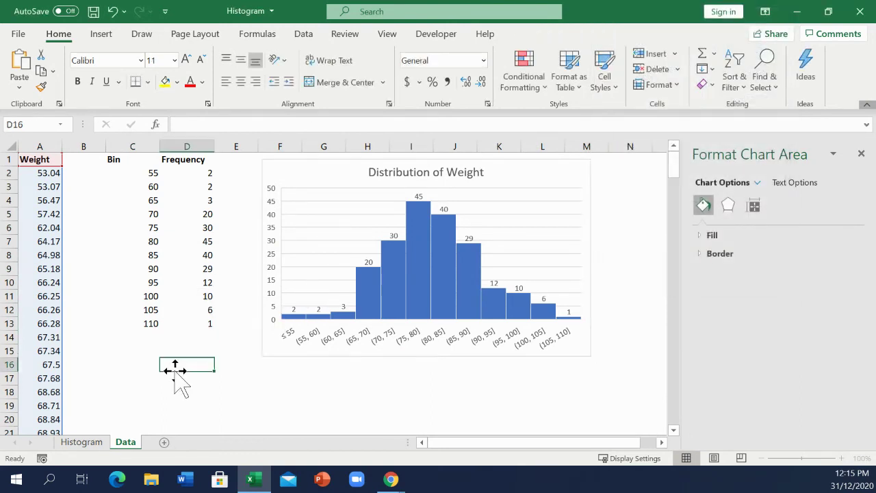
click(303, 38)
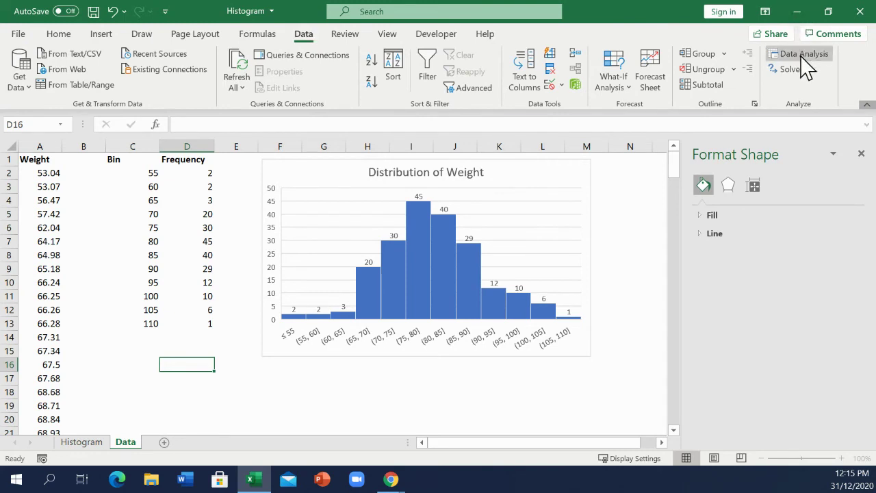
click(801, 56)
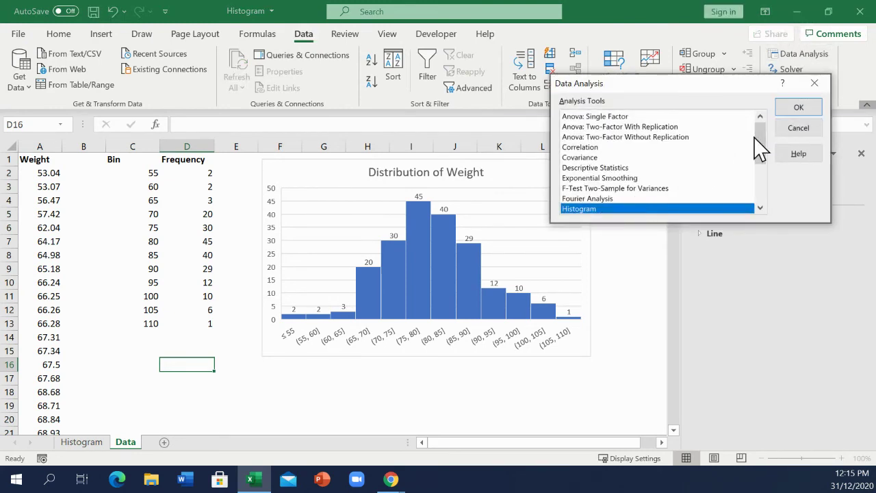
click(796, 109)
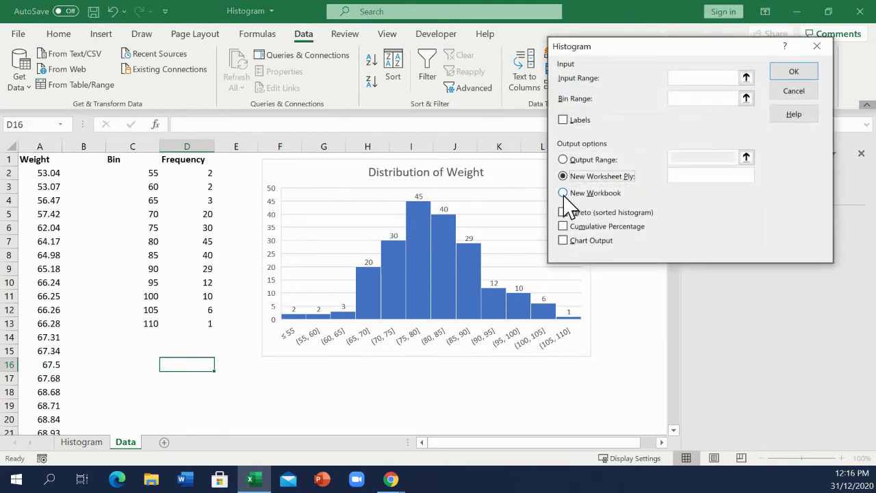
click(746, 78)
click(49, 141)
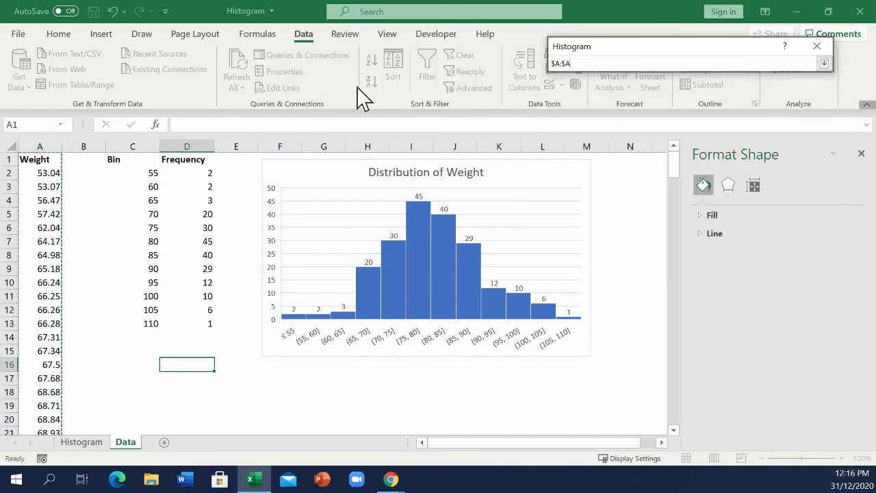
click(824, 63)
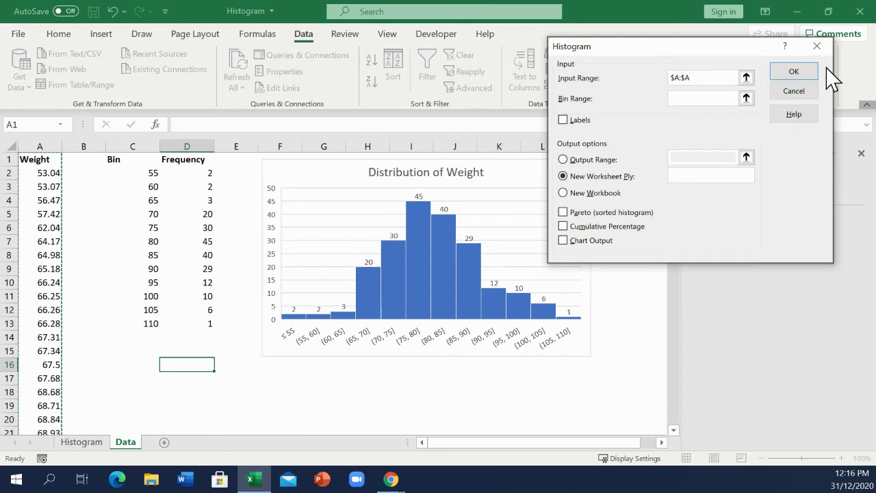
click(746, 98)
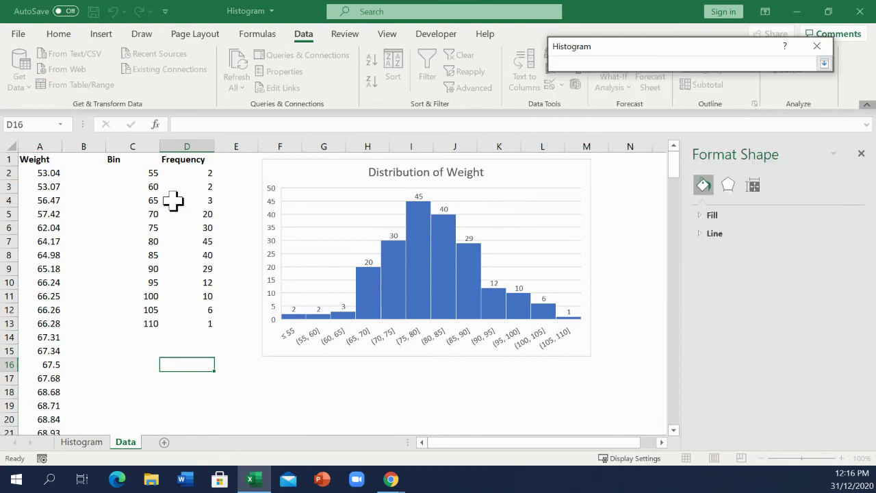
drag(124, 160, 129, 324)
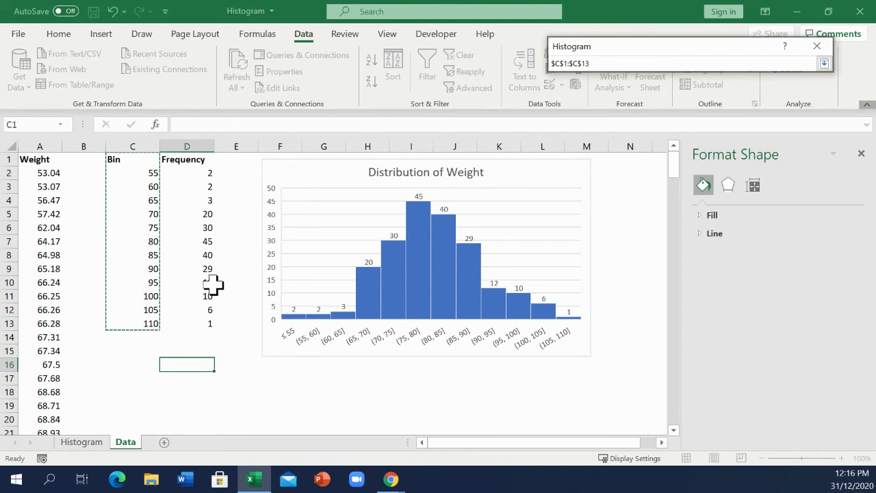
click(824, 63)
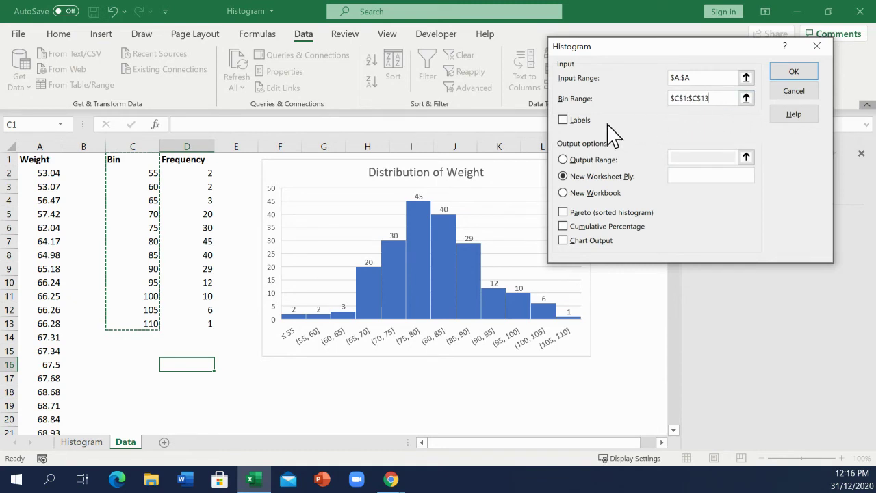
Turn on Labels and Chart Output, set the output range to C18 and generate the histogram analysis
click(564, 121)
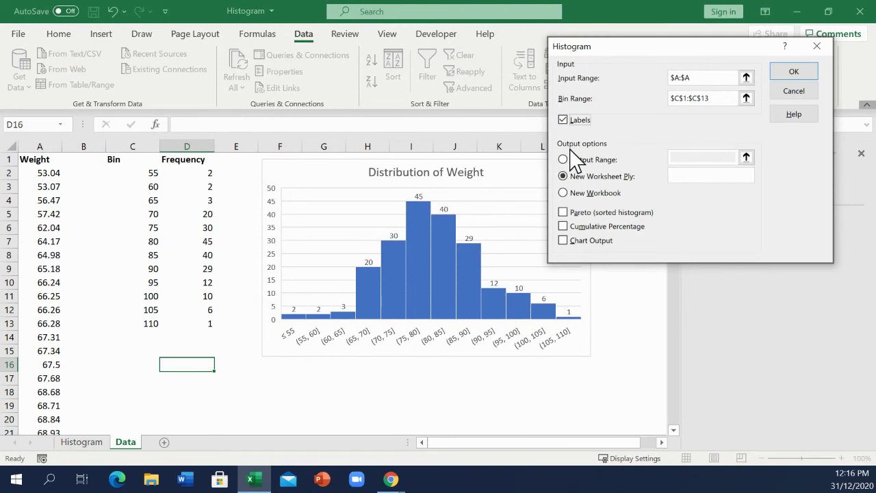
click(563, 240)
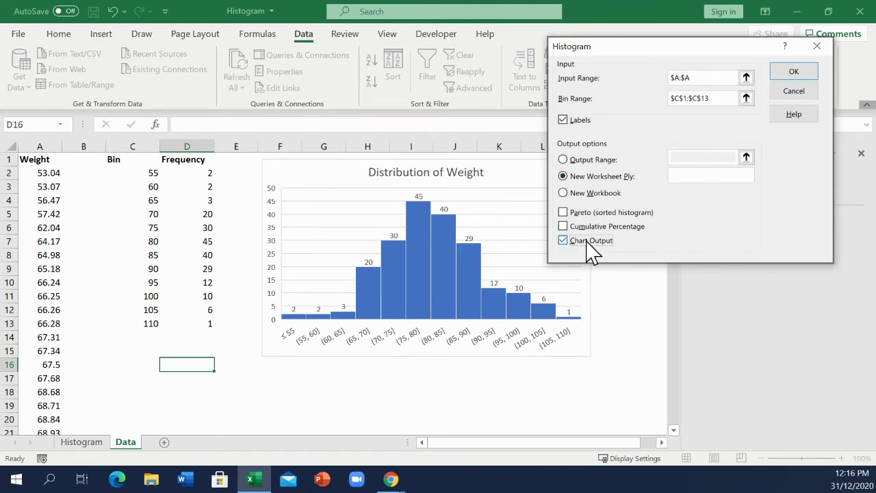
click(563, 160)
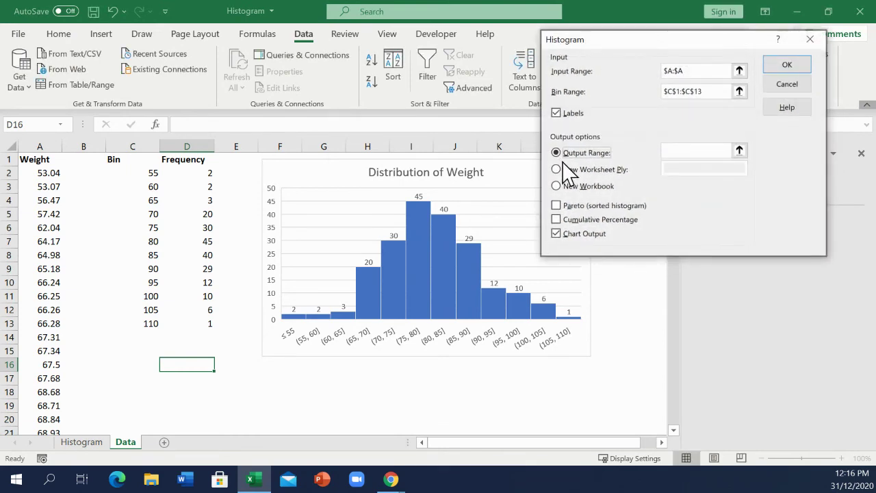
click(739, 150)
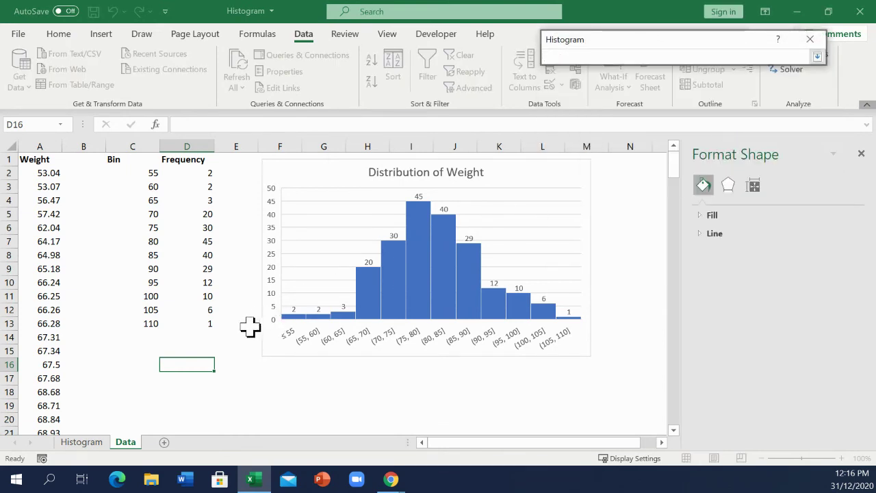
click(146, 395)
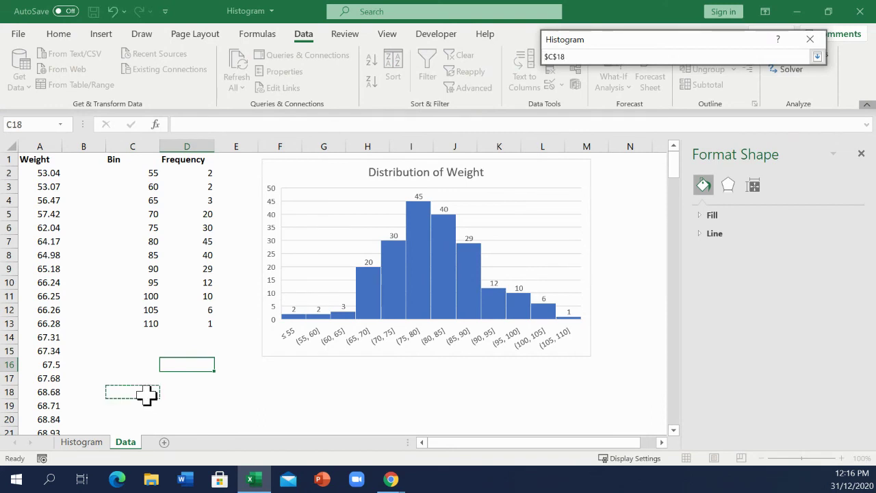
click(817, 56)
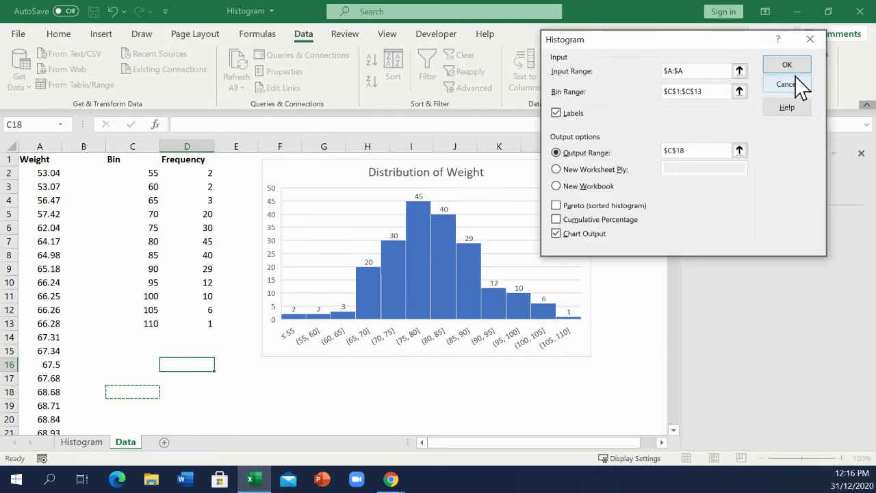
click(788, 69)
scroll(336, 332, down, 1)
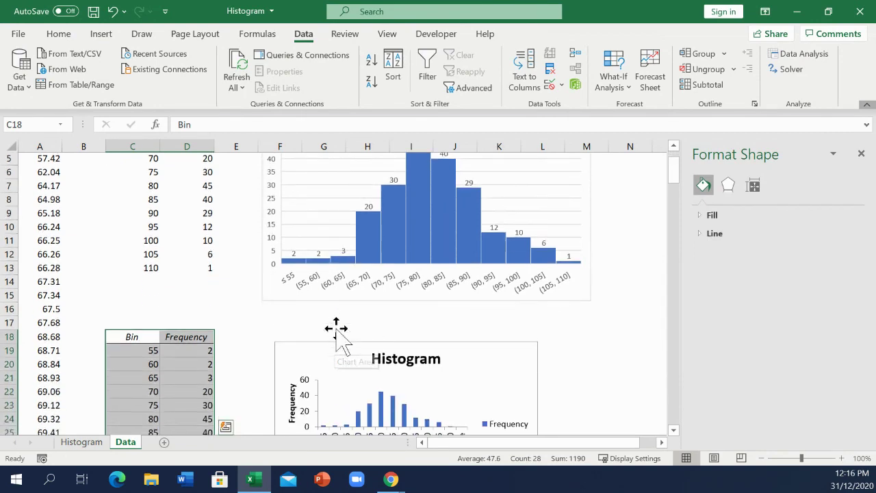
Enlarge the lower Histogram chart to span columns F to M down to row 31 and apply the quick layout with gapless bars and no legend
scroll(335, 332, down, 3)
click(534, 328)
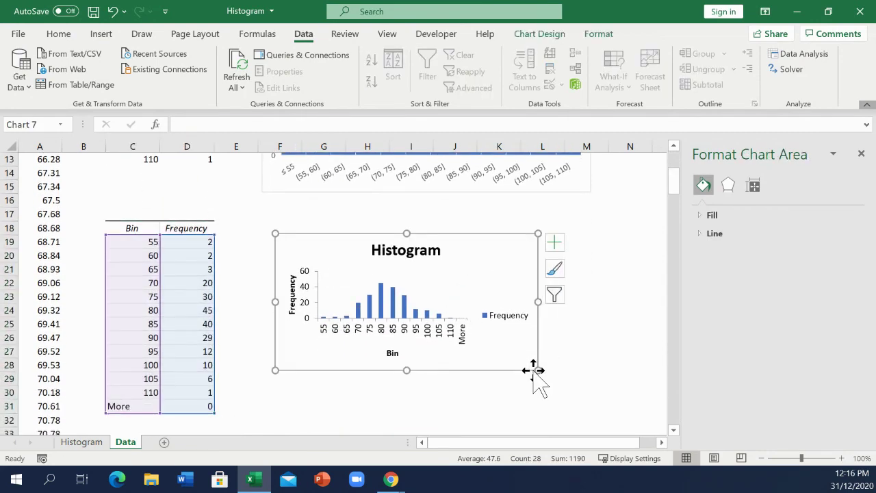
drag(534, 370, 600, 404)
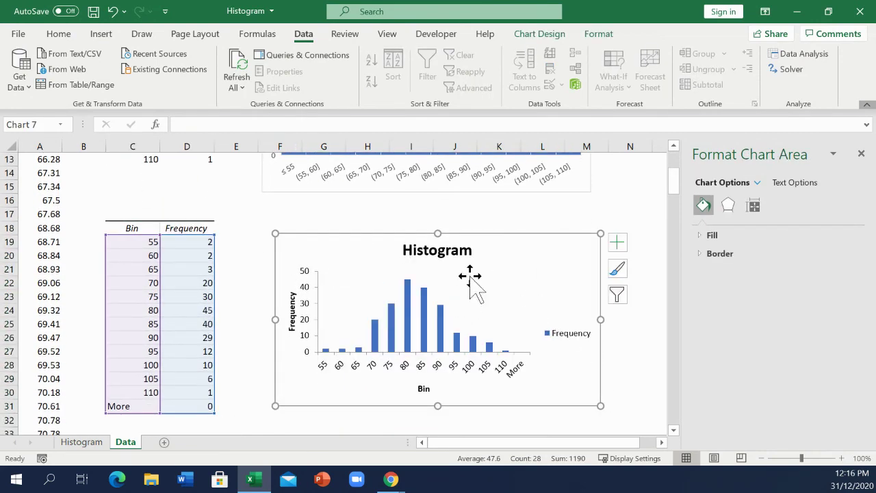
click(521, 38)
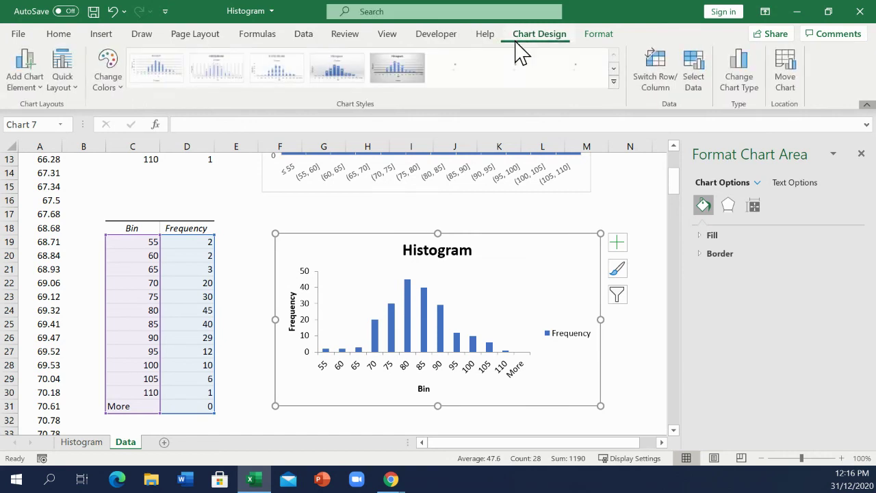
click(63, 68)
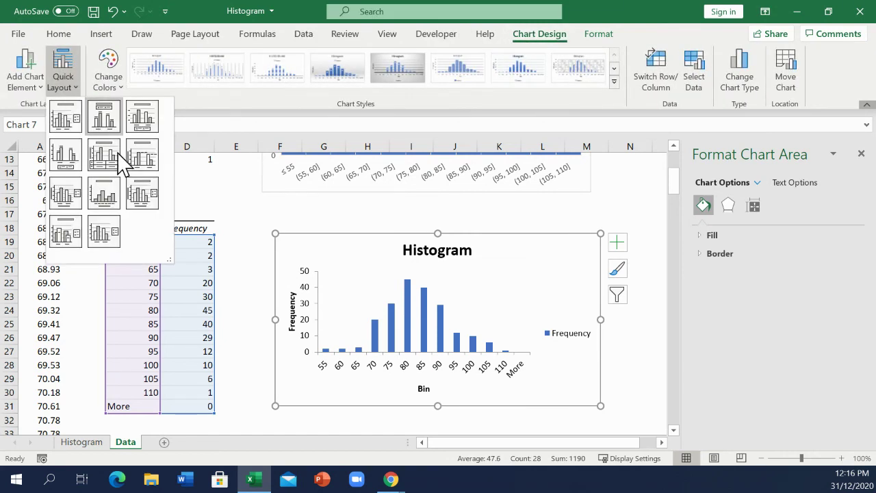
click(118, 195)
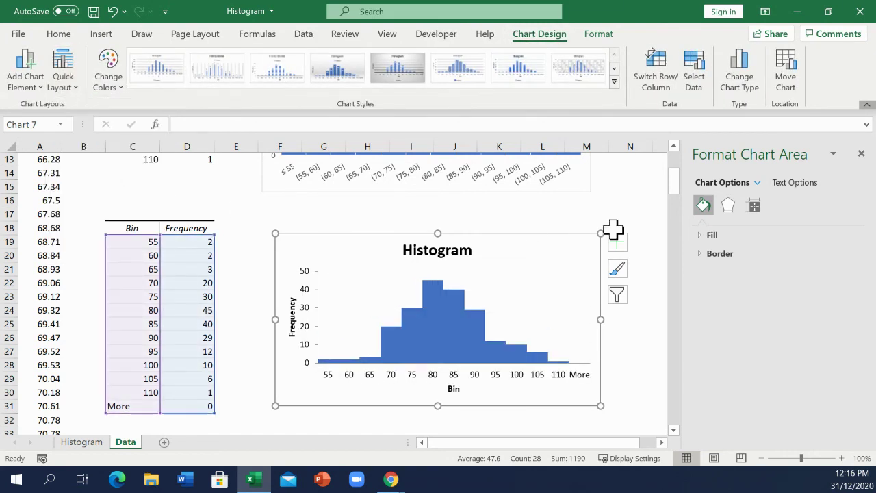
Add data labels to the Frequency bars of the lower Histogram chart and deselect the chart
right_click(430, 335)
click(475, 293)
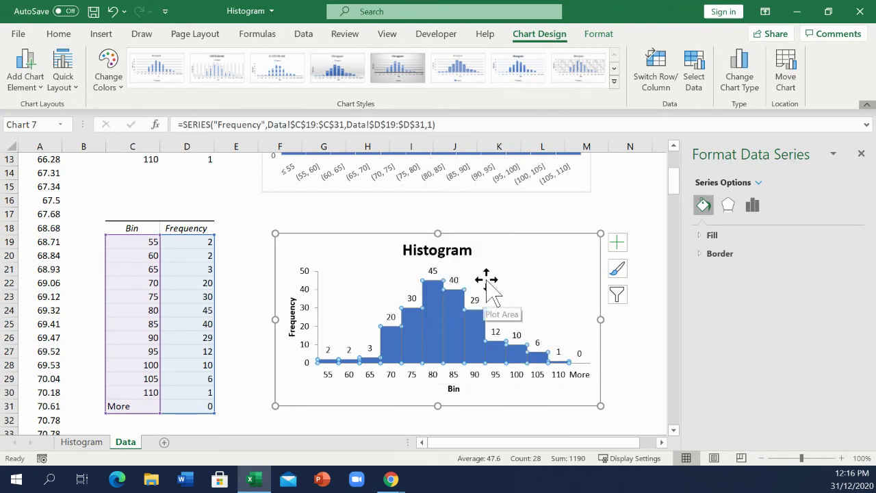
click(556, 271)
click(623, 214)
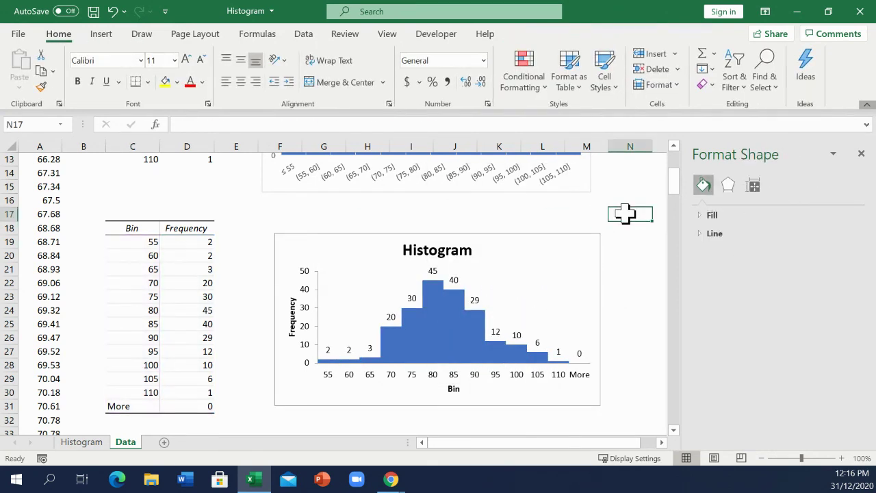